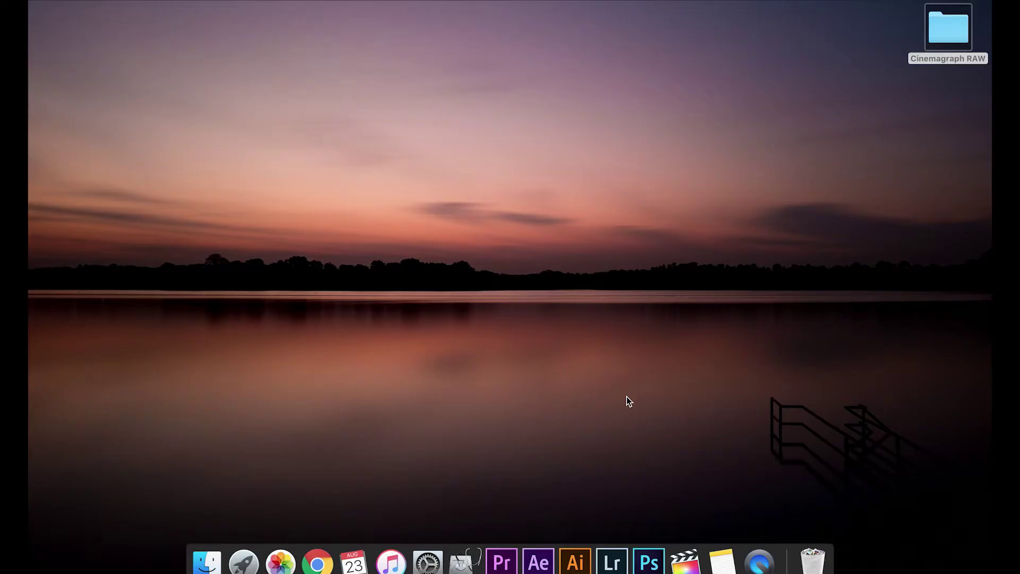
Launch After Effects and open the Cinemagraph RAW folder in Finder.
left_click(536, 560)
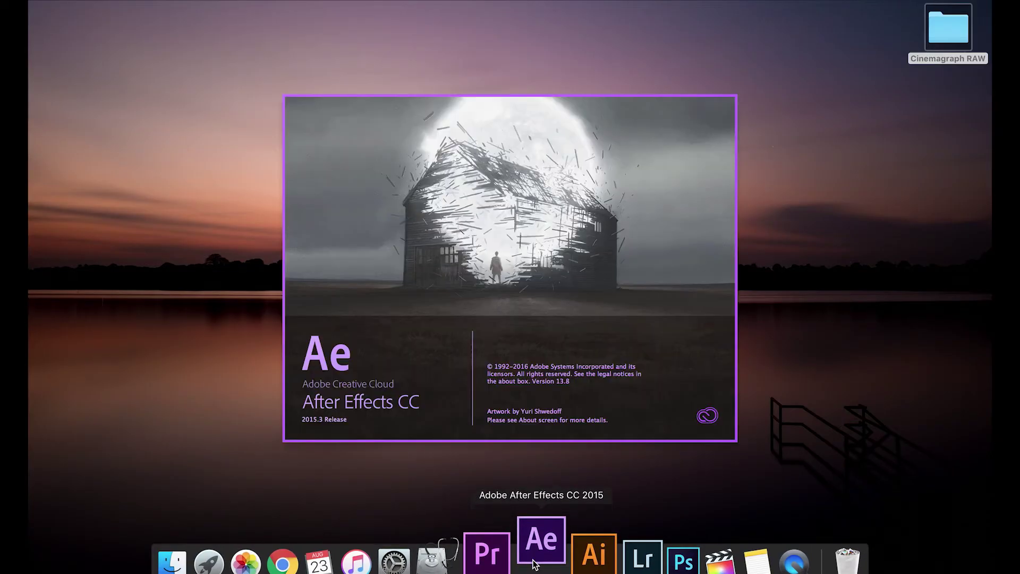
left_click(942, 35)
double_click(942, 35)
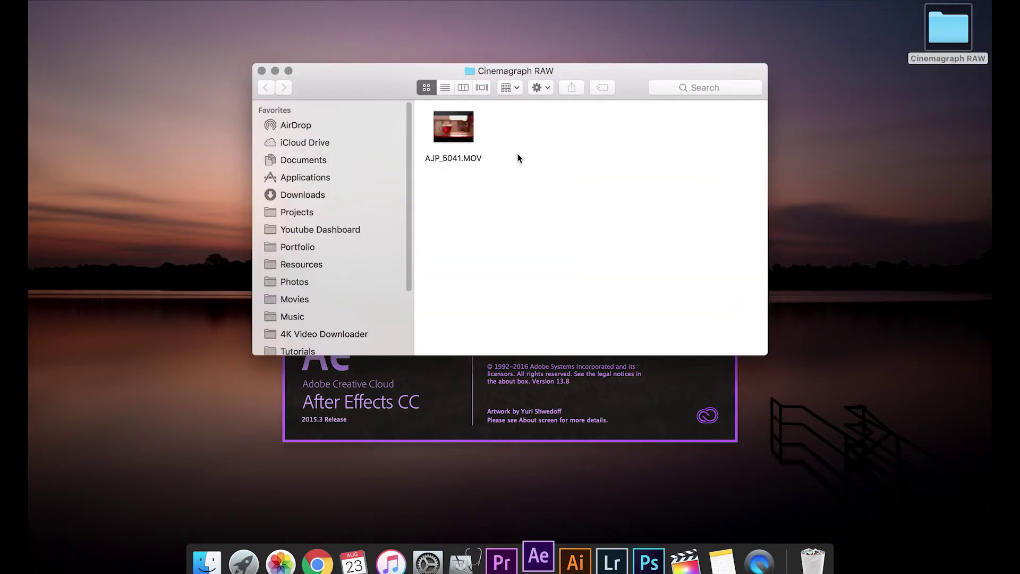
Quick Look preview the AJP_5041.MOV clip, then close the preview.
left_click(471, 131)
key("space")
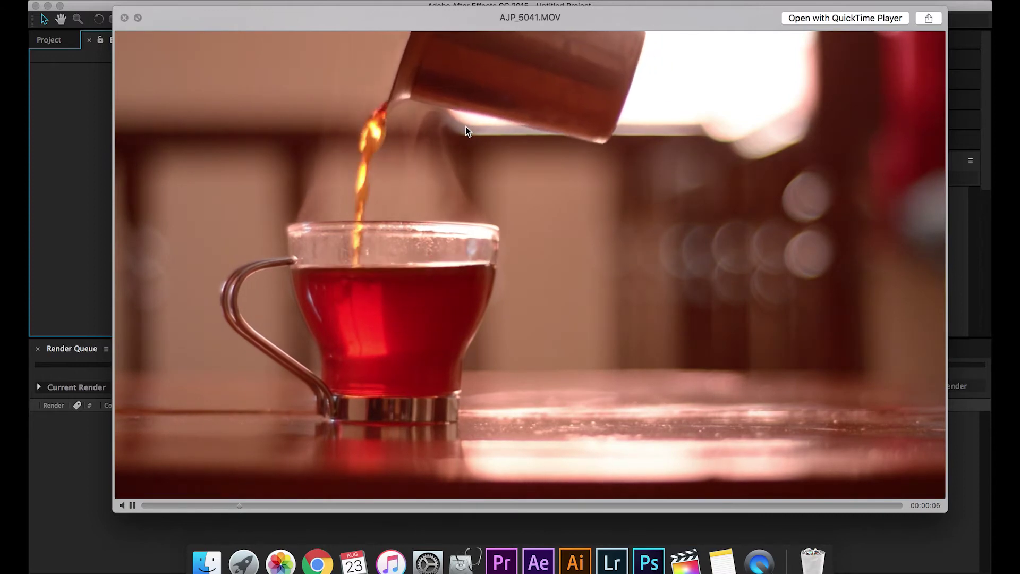
key("space")
left_click(215, 555)
Import AJP_5041.MOV into the Project panel and create a new composition with duration 0;00;10;00.
left_click_drag(466, 140, 223, 248)
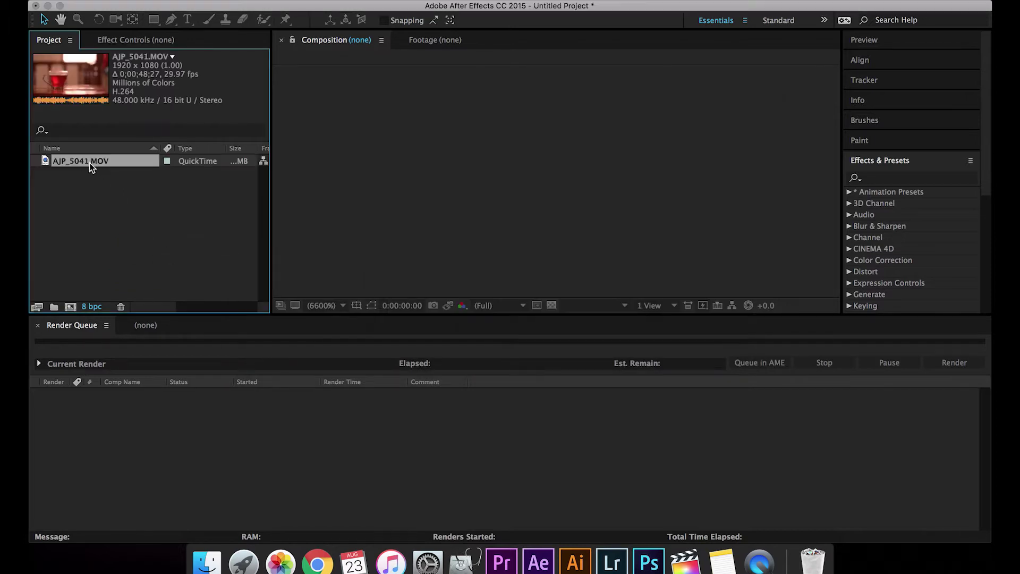
left_click(223, 1)
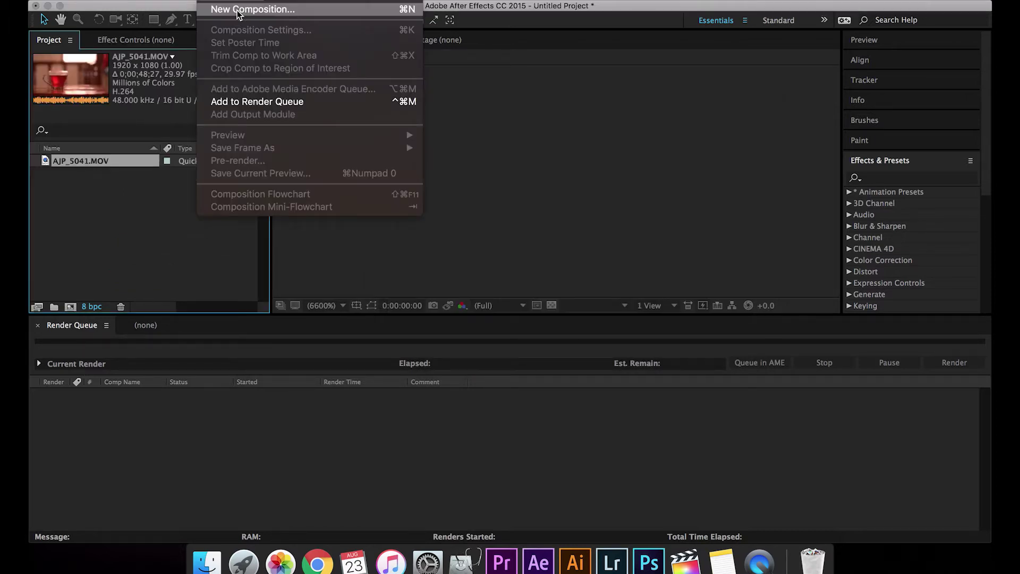
left_click(249, 8)
left_click(389, 285)
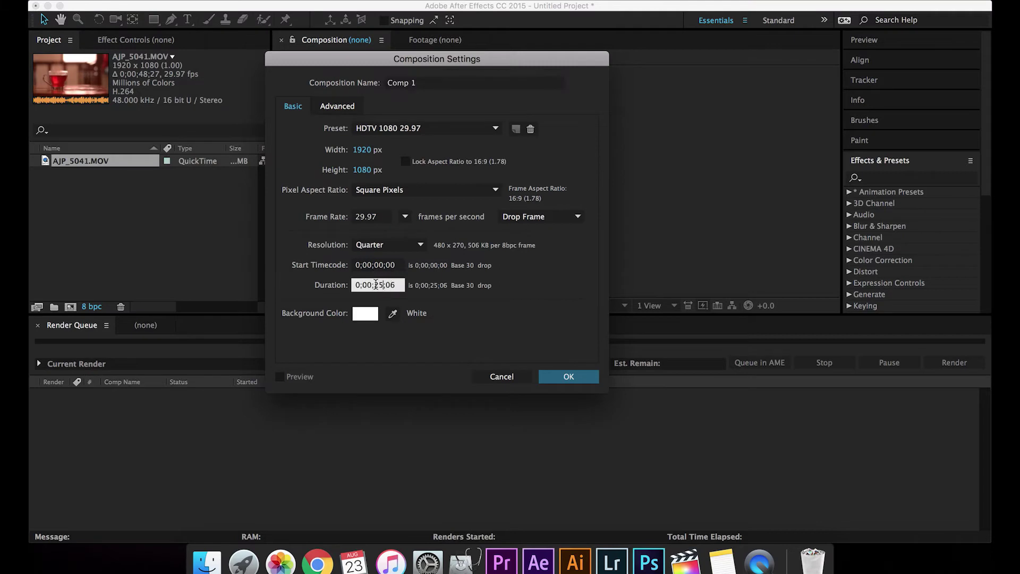
double_click(375, 285)
double_click(378, 285)
left_click(575, 378)
Trim AJP_5041.MOV to 0;00;29;05–0;00;36;03 in the footage viewer and drop it into Comp 1.
left_click(99, 161)
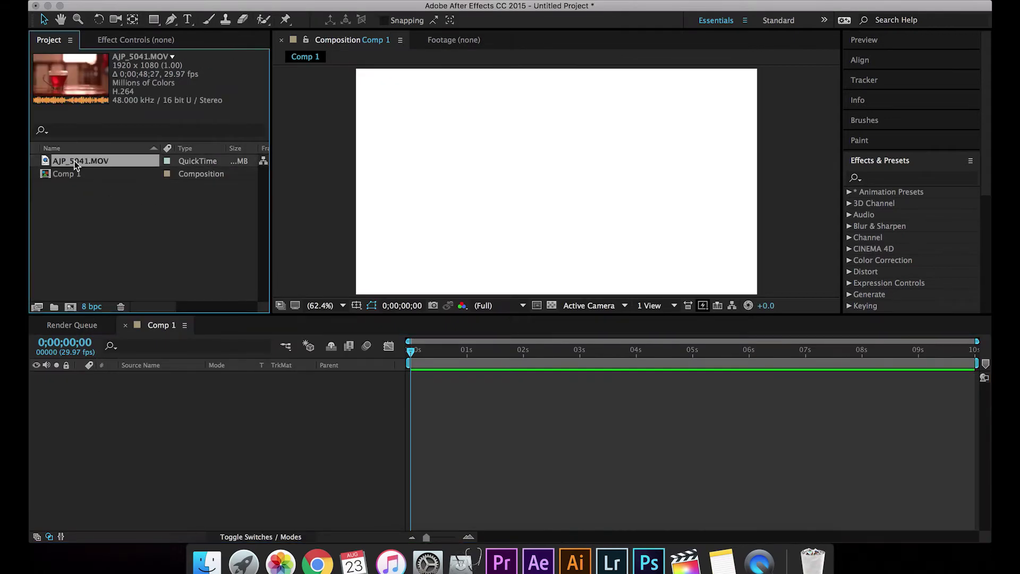
double_click(75, 164)
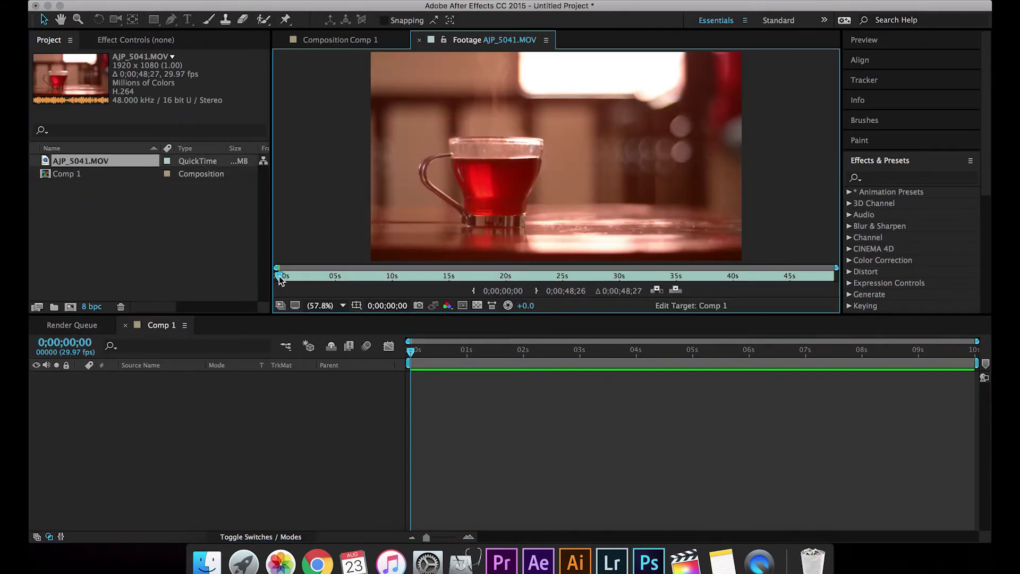
left_click_drag(280, 281, 678, 287)
key("alt+bracketleft")
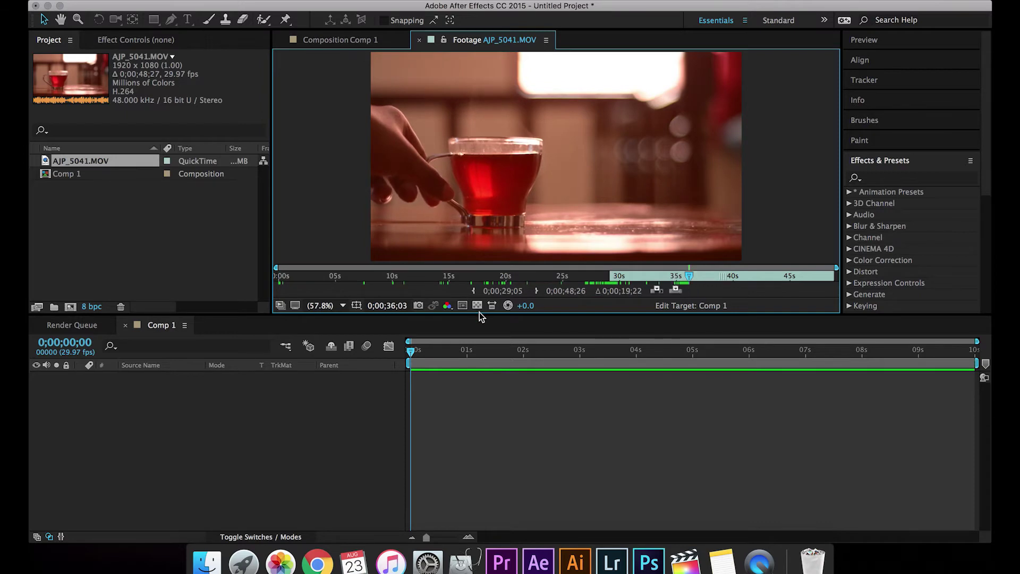
left_click(536, 291)
left_click_drag(99, 166, 243, 395)
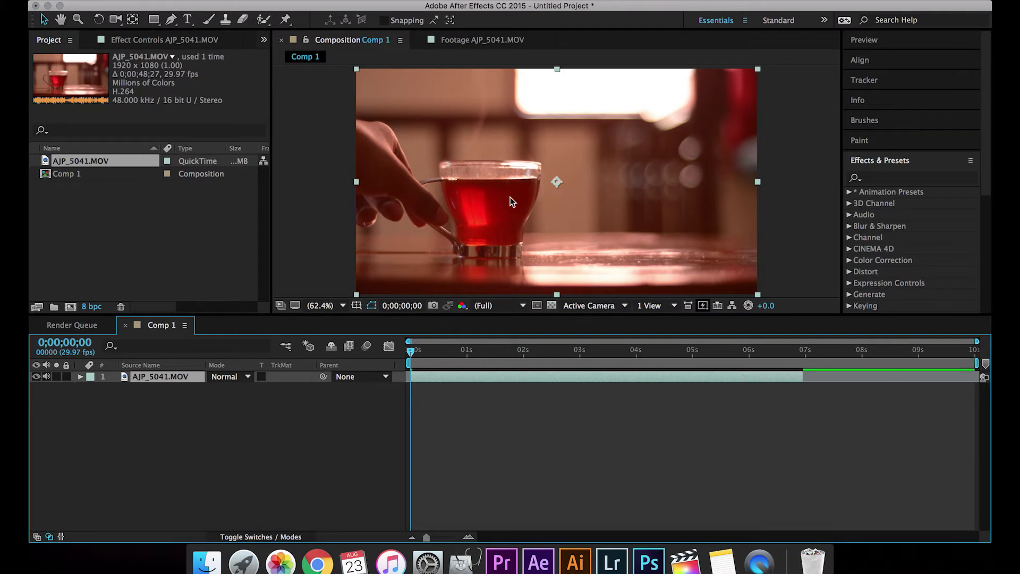
Duplicate the AJP_5041.MOV layer and rename the lower copy Base.
left_click(191, 476)
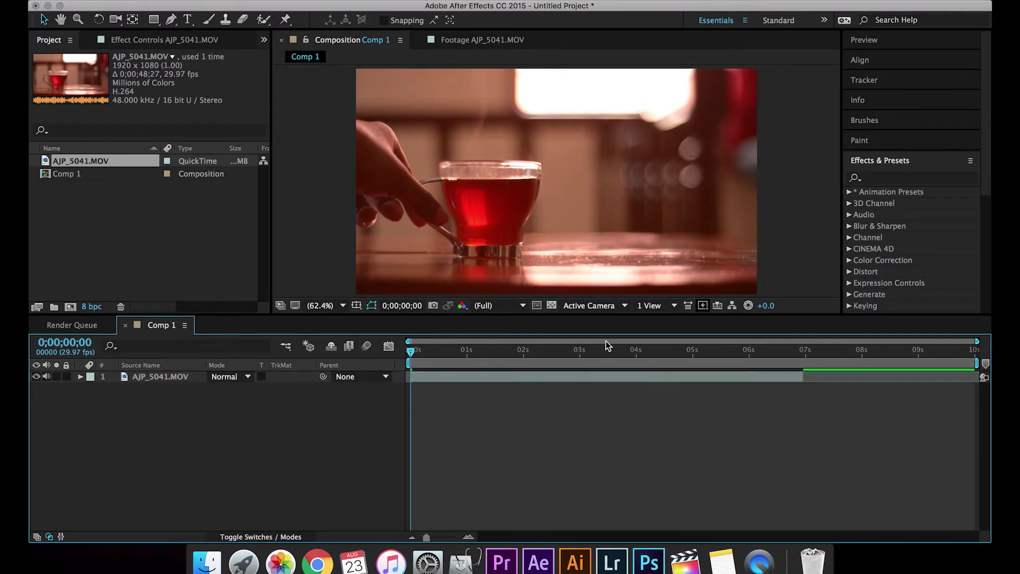
left_click(158, 377)
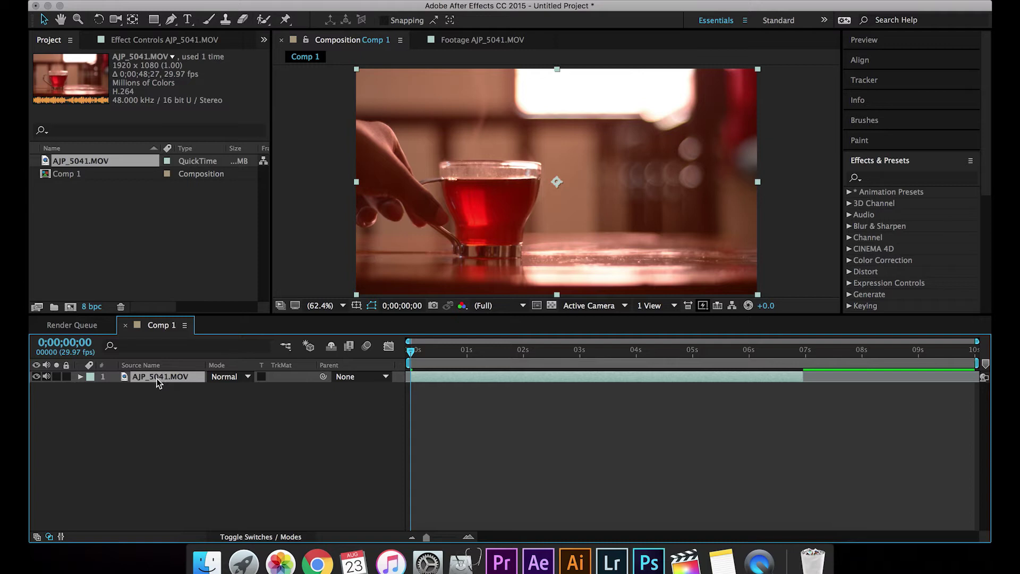
key("super+d")
left_click(168, 388)
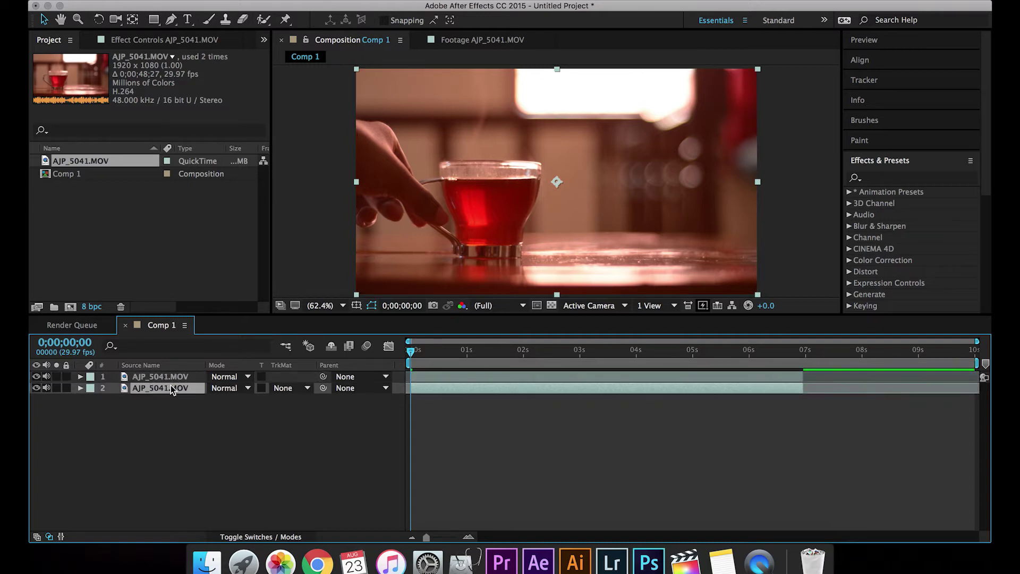
right_click(168, 388)
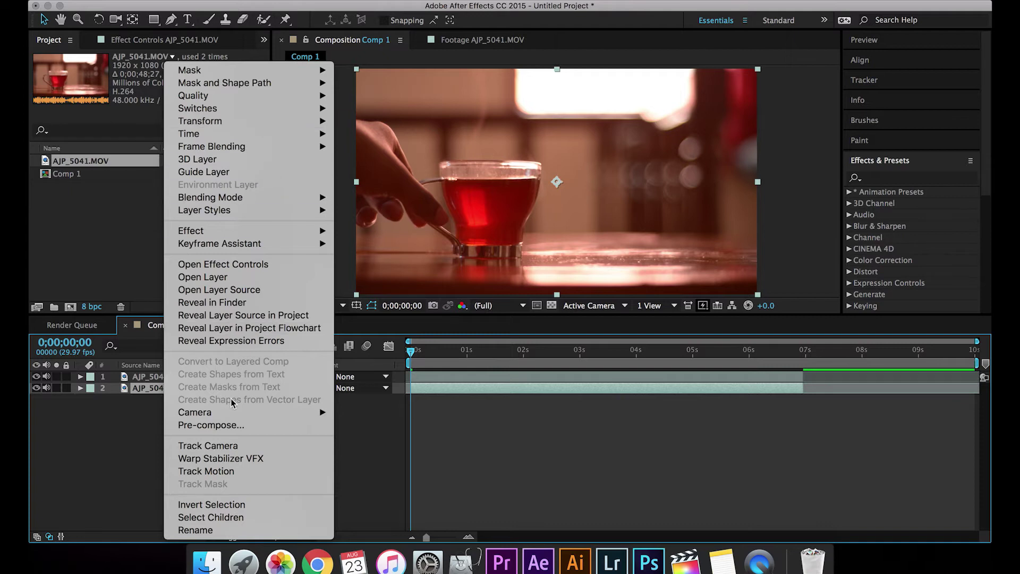
left_click(210, 530)
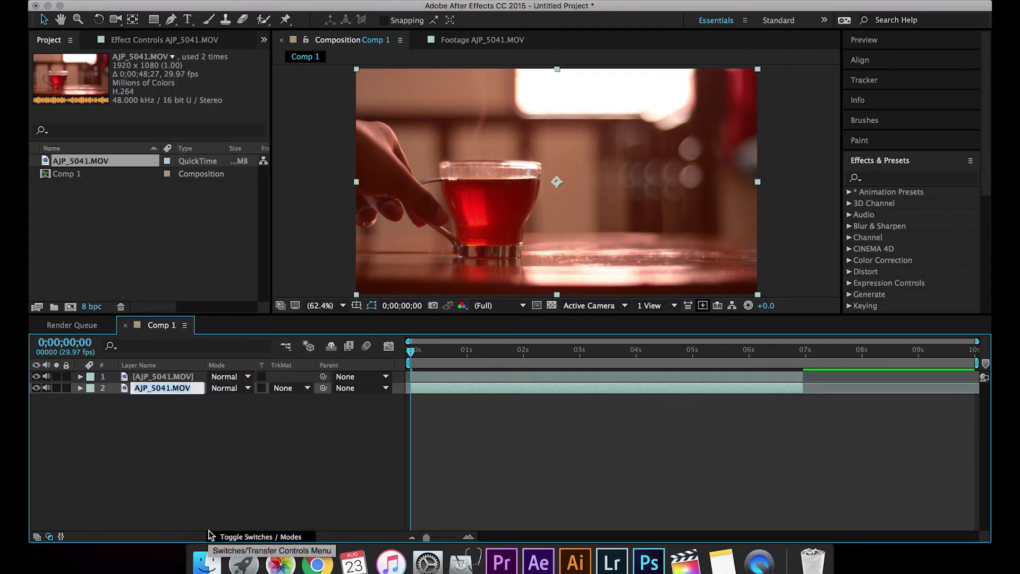
type("Base")
left_click(211, 473)
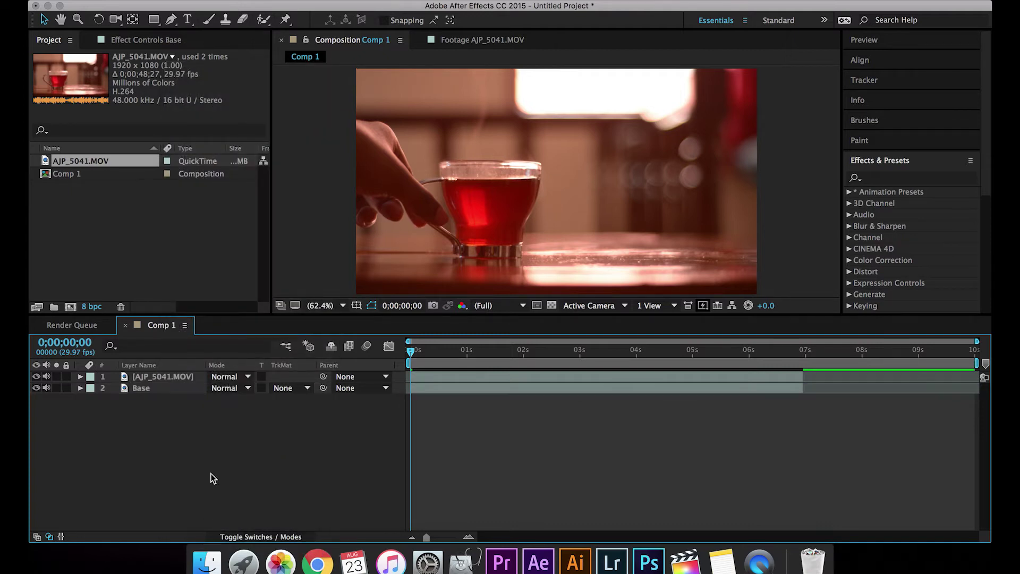
Rename the top layer Steam and hide it.
left_click(161, 374)
right_click(161, 374)
left_click(219, 530)
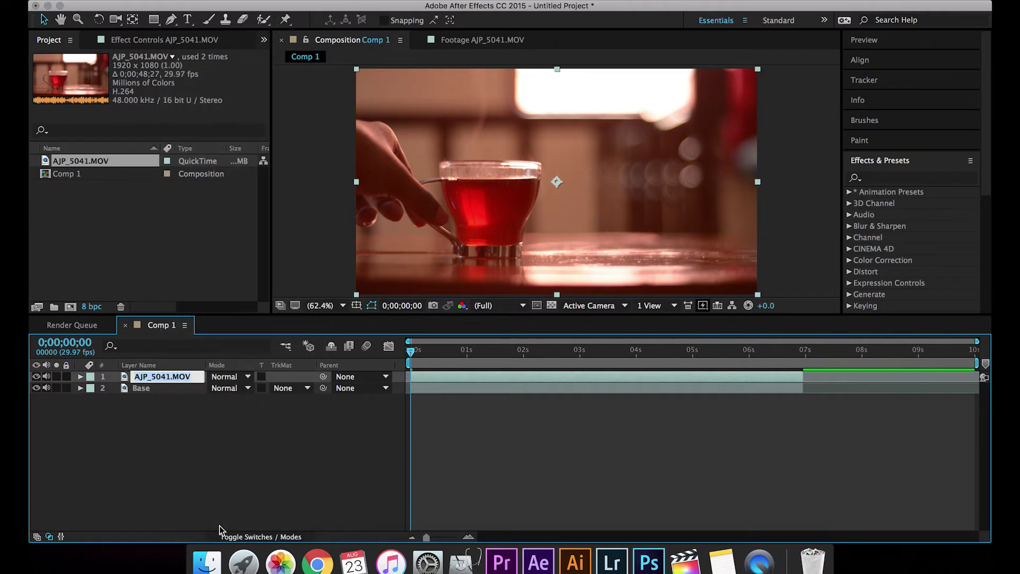
type("Steam")
key("Return")
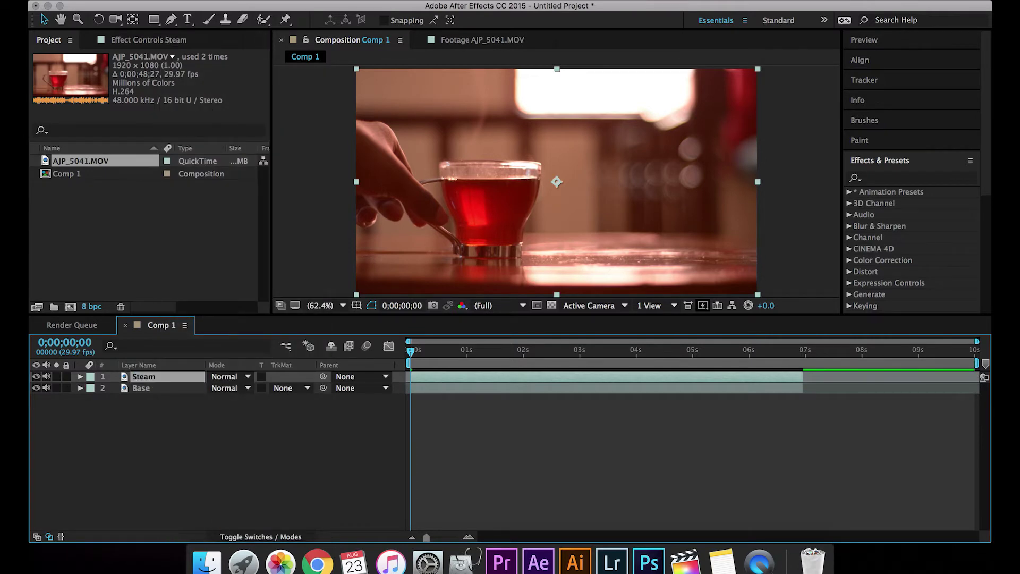
left_click(36, 376)
left_click(170, 388)
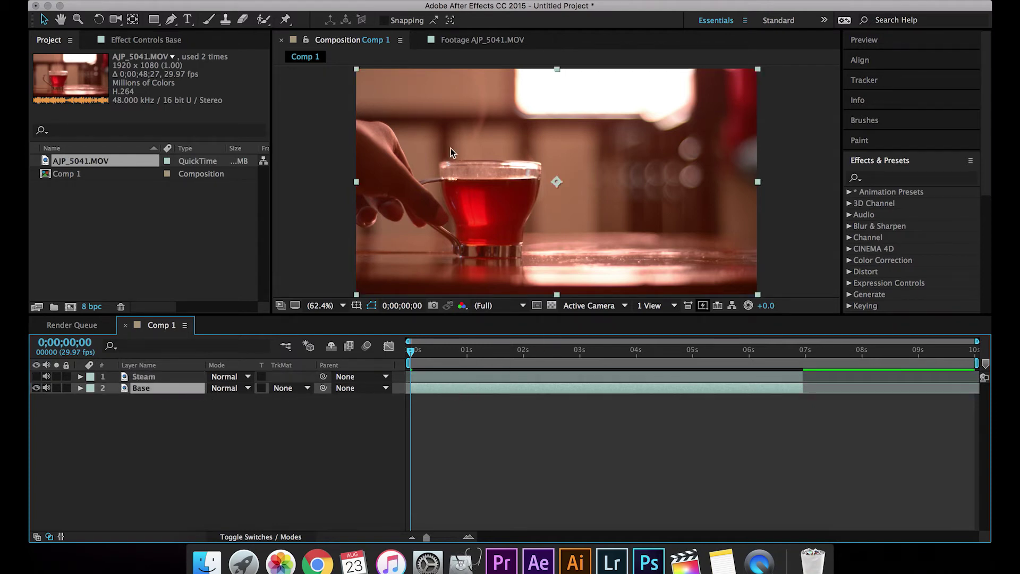
Apply Time > Freeze Frame to the Base layer.
right_click(445, 381)
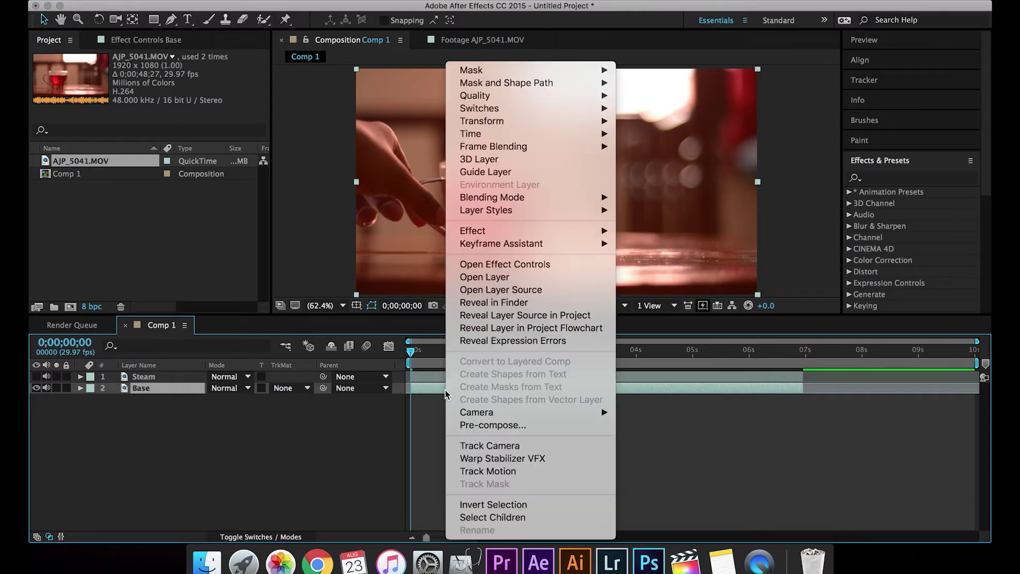
mouse_move(538, 130)
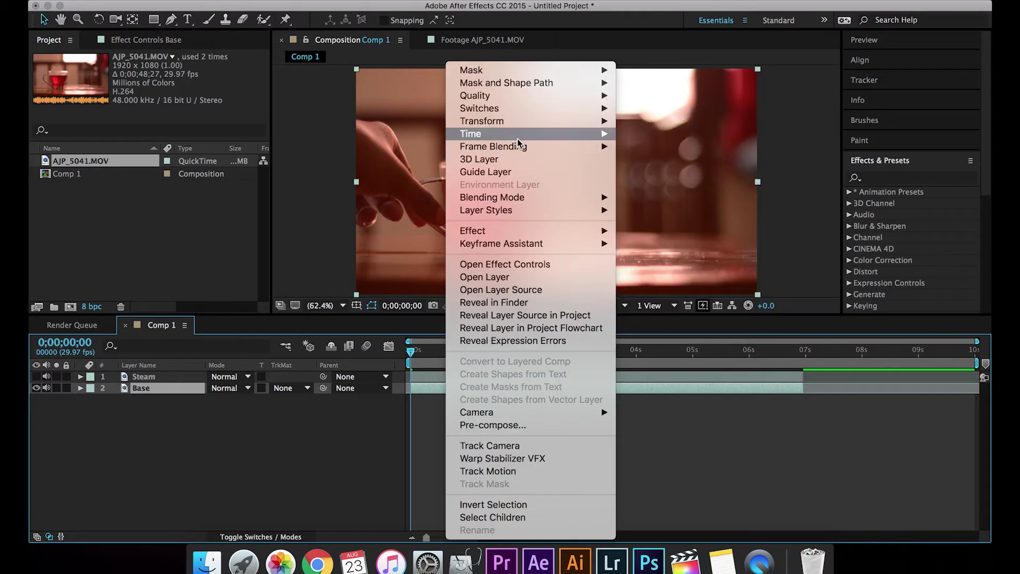
left_click(677, 173)
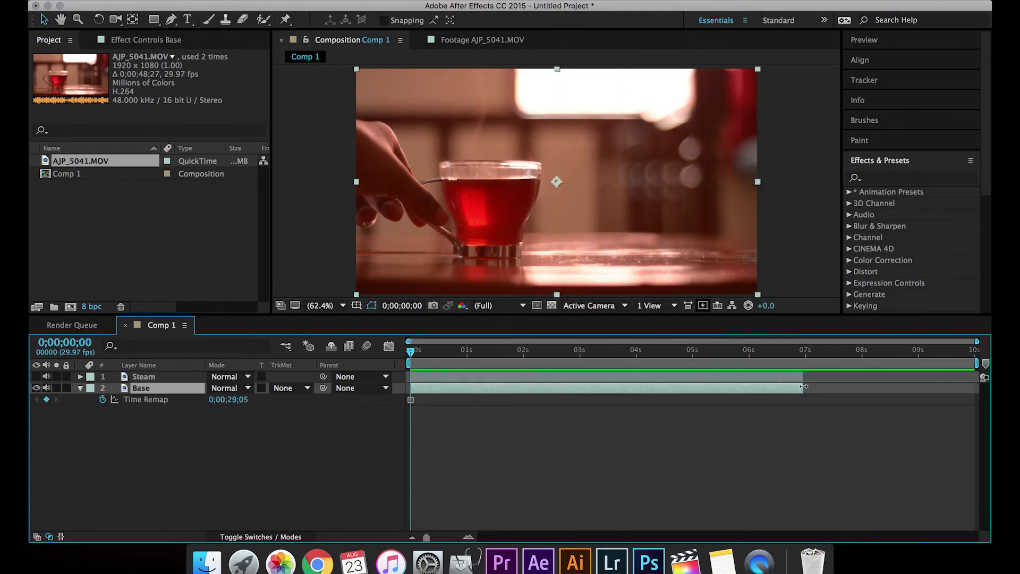
left_click_drag(412, 355, 337, 387)
Extend the frozen Base layer to the 10-second composition end, then select Steam.
left_click_drag(804, 390, 974, 389)
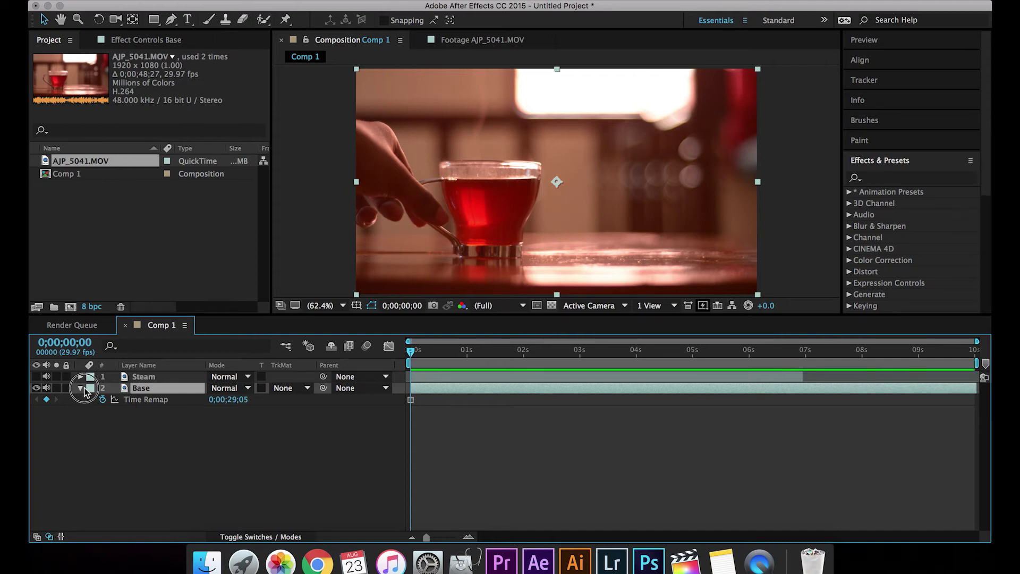
left_click(81, 388)
left_click(453, 375)
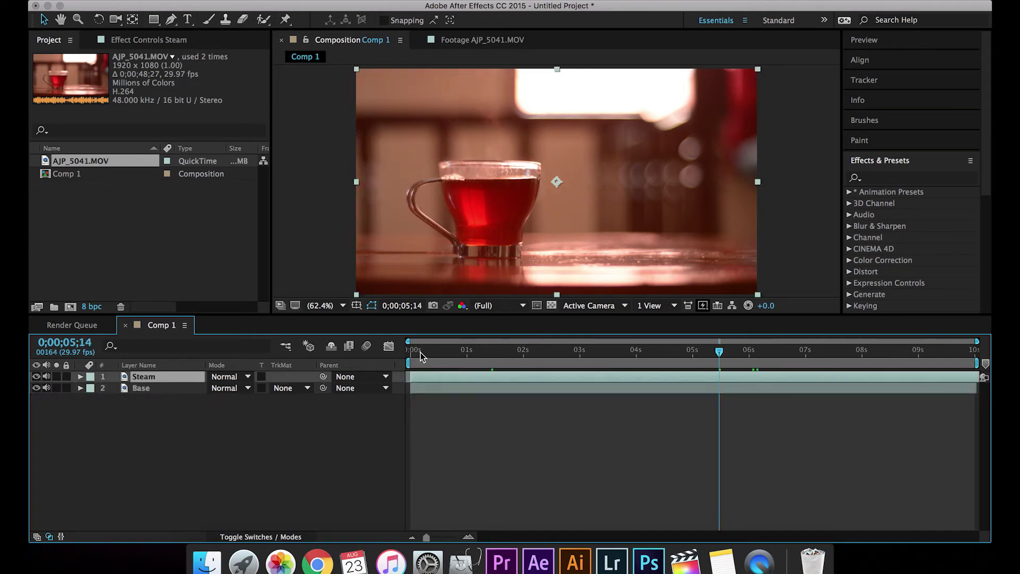
mouse_move(412, 350)
left_mouse_down()
mouse_move(477, 372)
mouse_move(951, 379)
mouse_move(721, 393)
mouse_move(402, 360)
left_mouse_up()
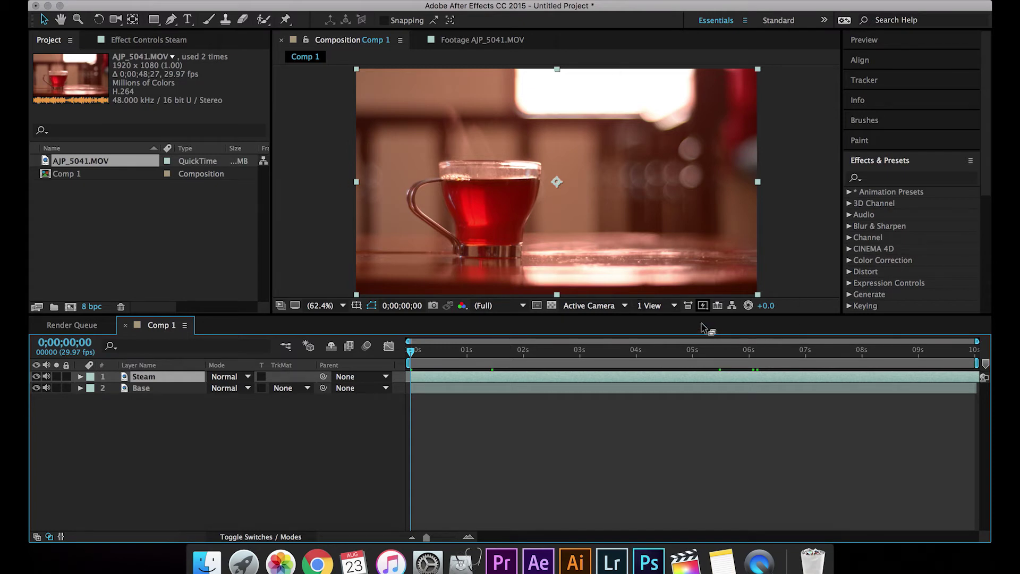
Draw a closed Pen mask on Steam along the cup rim and around the rising steam.
left_click(171, 21)
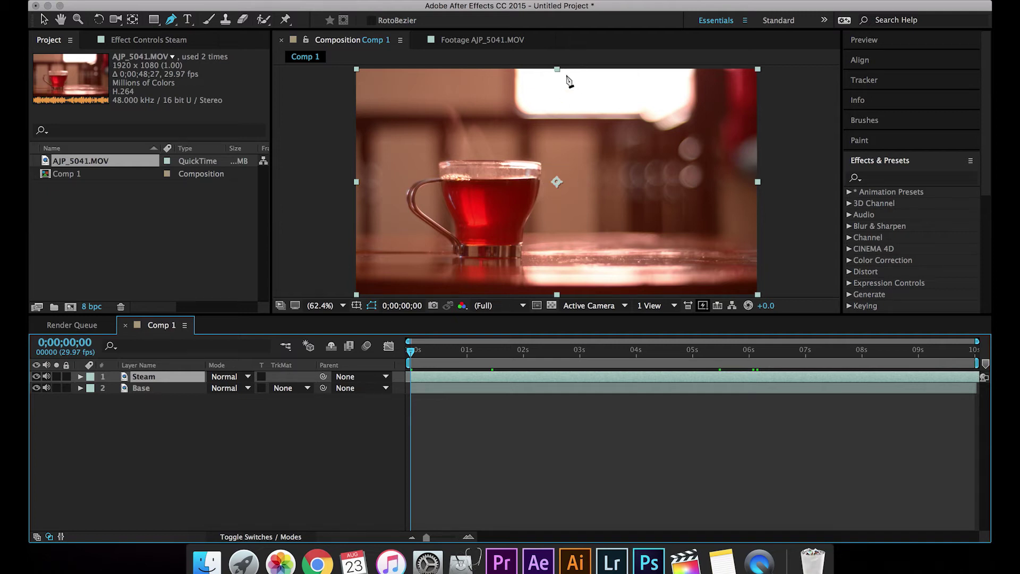
left_click(538, 69)
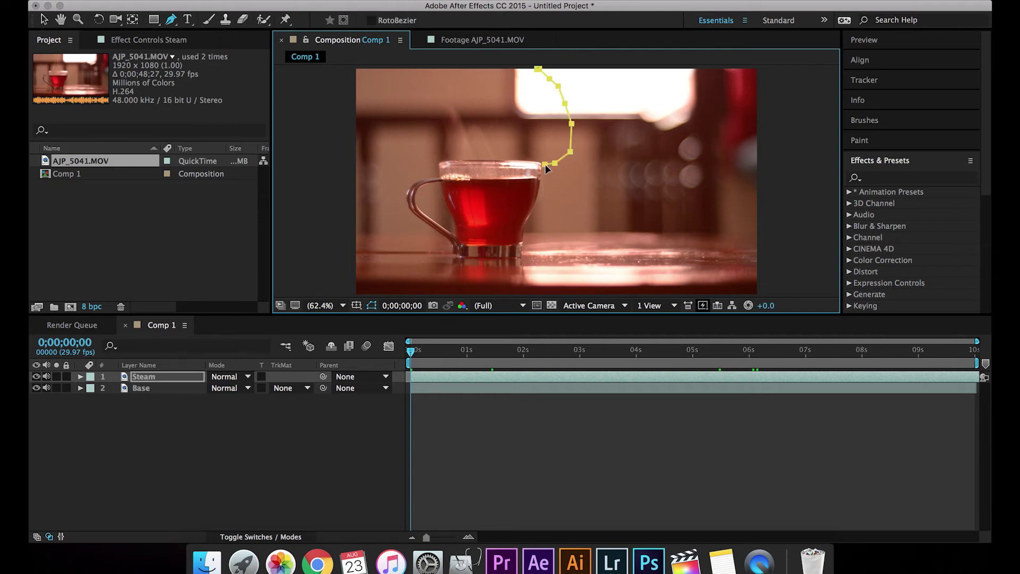
left_click(321, 305)
left_click(351, 464)
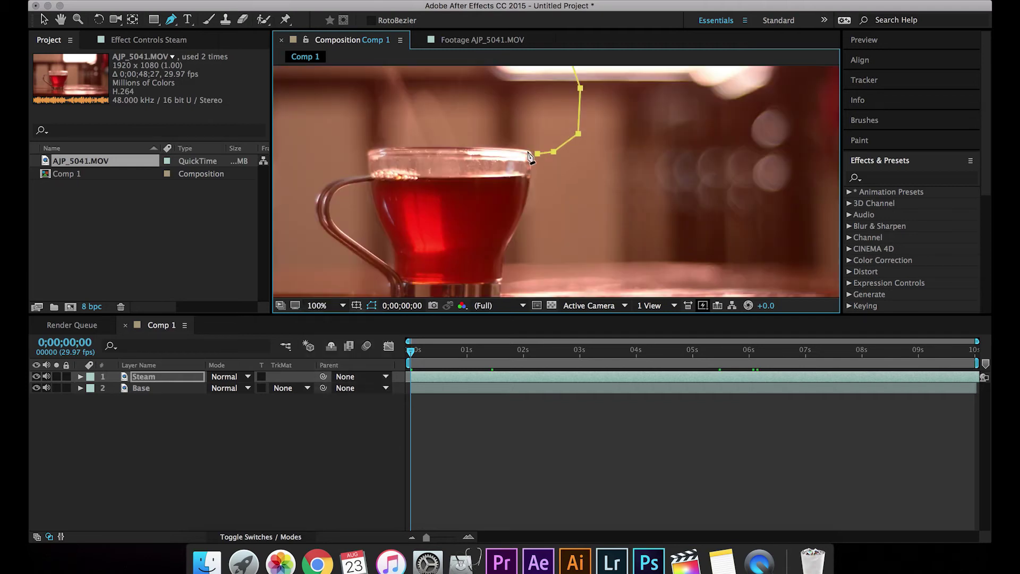
mouse_move(466, 155)
left_mouse_down()
mouse_move(361, 151)
mouse_move(500, 155)
left_mouse_up()
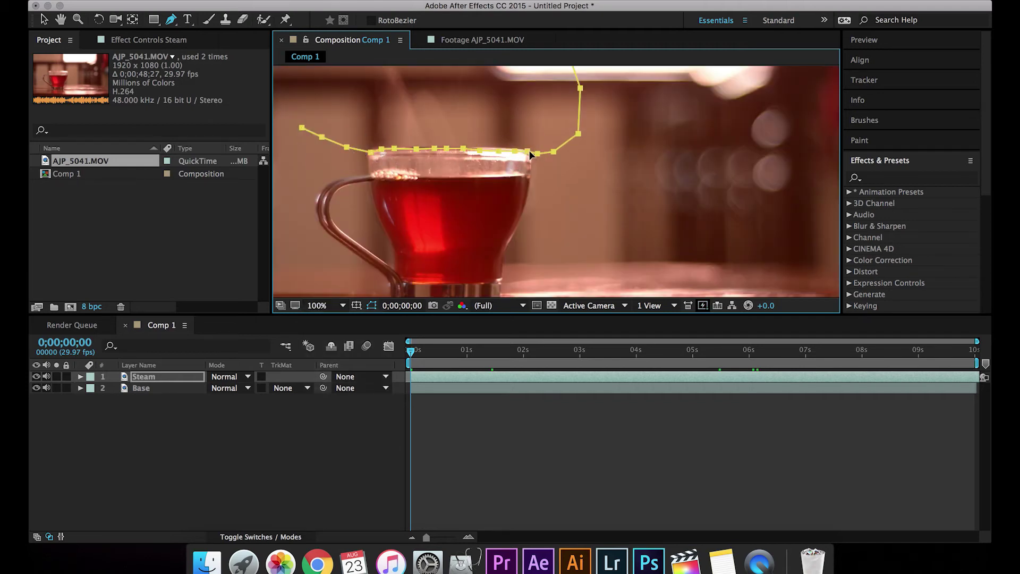
key("shift+slash")
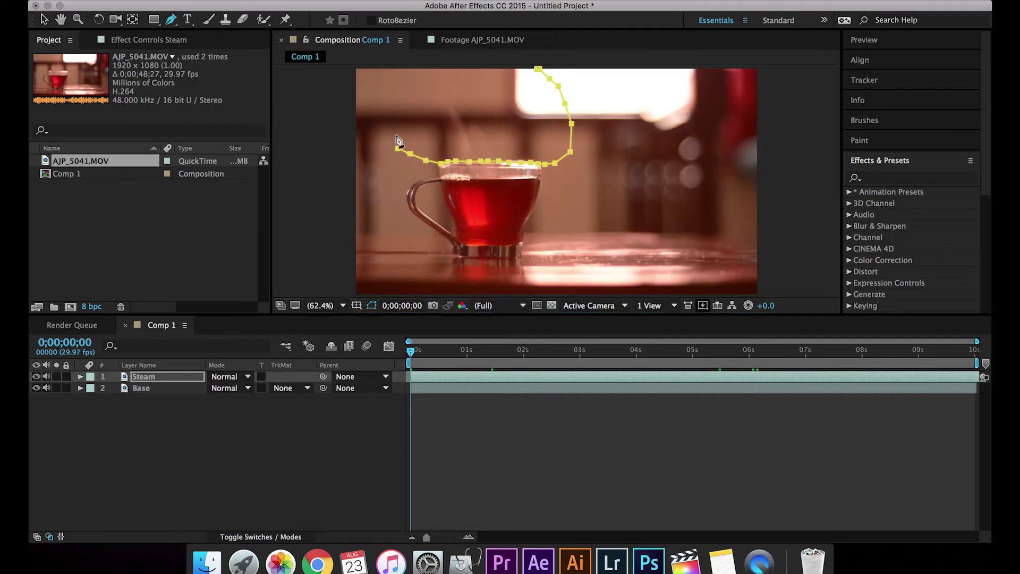
mouse_move(397, 141)
left_mouse_down()
mouse_move(347, 120)
mouse_move(417, 65)
mouse_move(537, 67)
left_mouse_up()
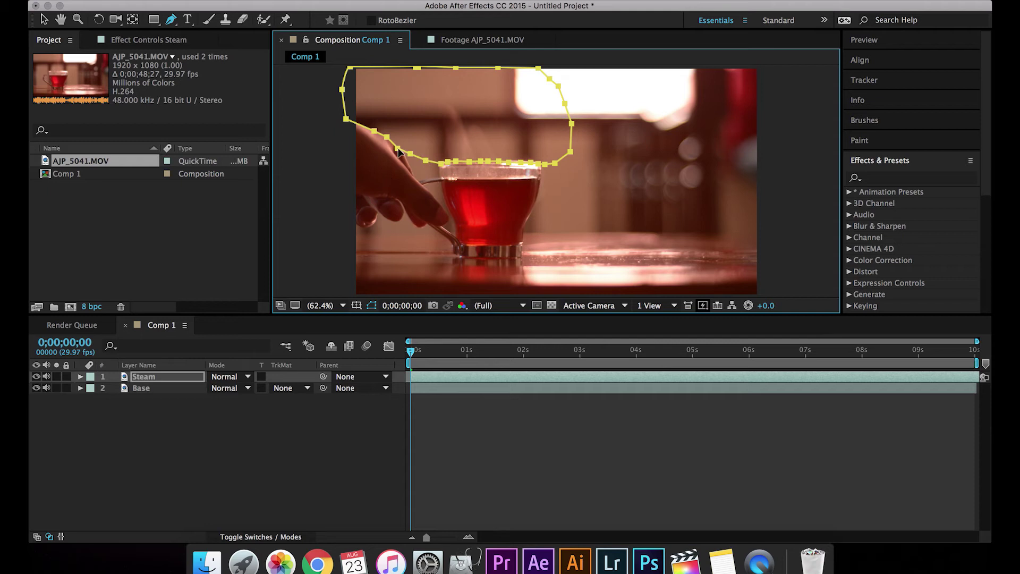
left_click_drag(400, 152, 392, 128)
left_click(81, 376)
Set Mask 1's feather to 5 px and scrub the composition to check the steam.
left_click(240, 422)
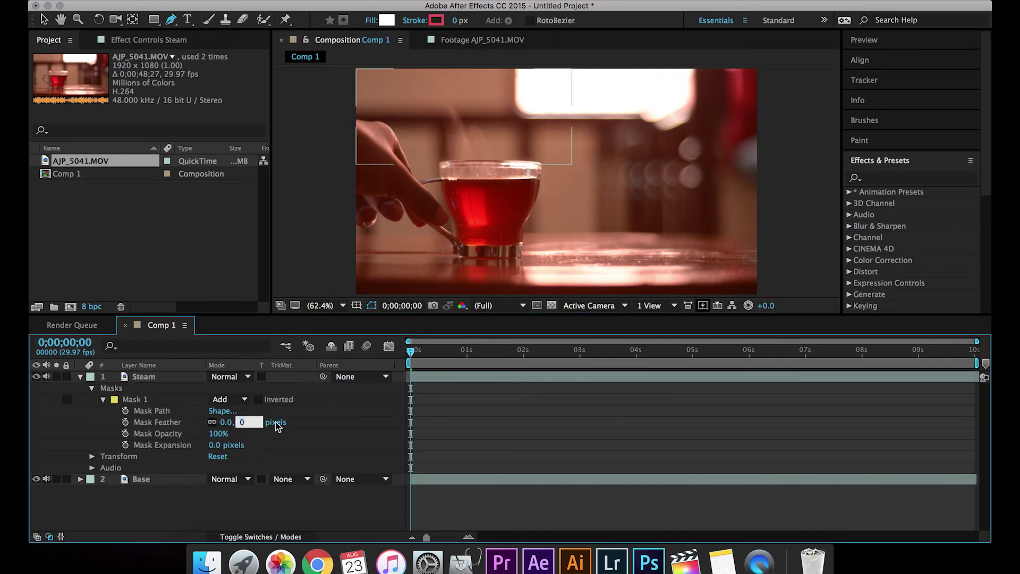
type("5")
key("Return")
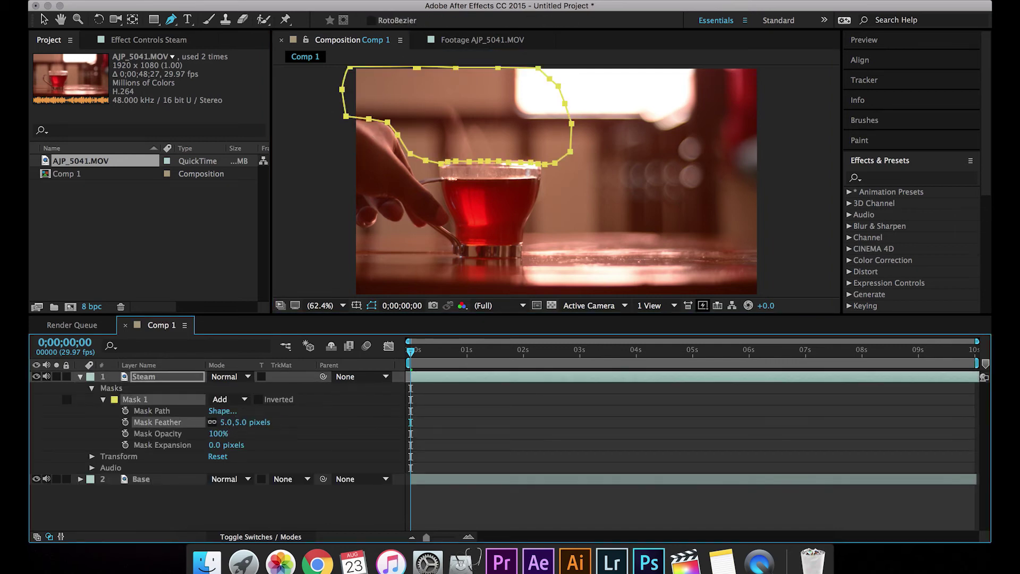
left_click(323, 422)
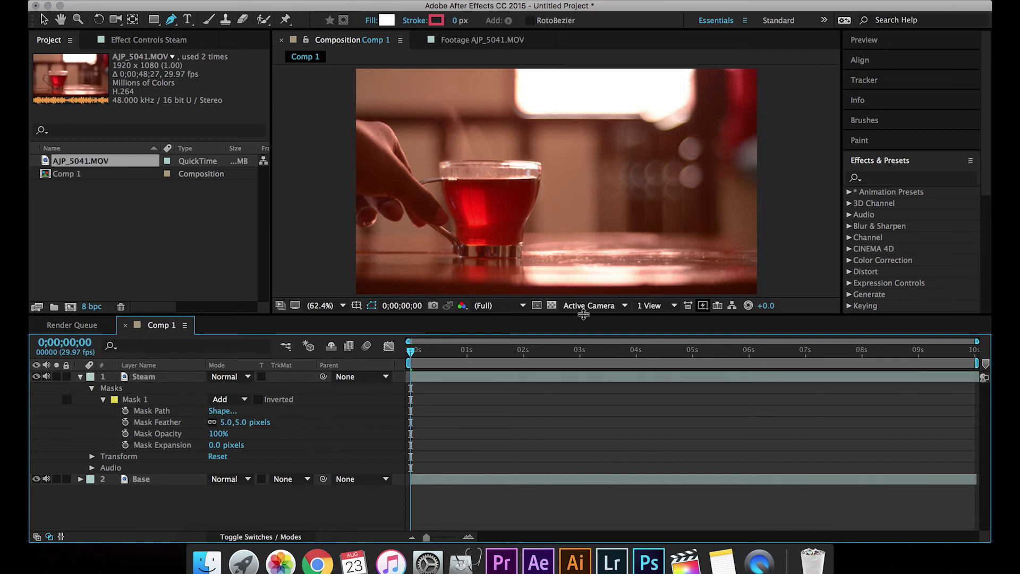
mouse_move(414, 355)
left_mouse_down()
mouse_move(957, 353)
mouse_move(492, 357)
mouse_move(392, 368)
mouse_move(433, 355)
left_mouse_up()
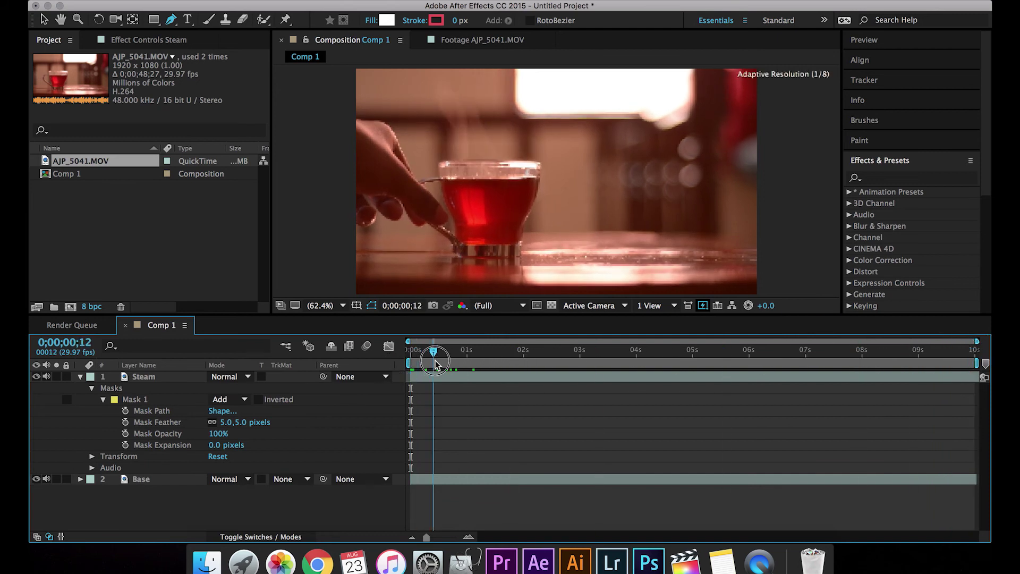
left_click(137, 401)
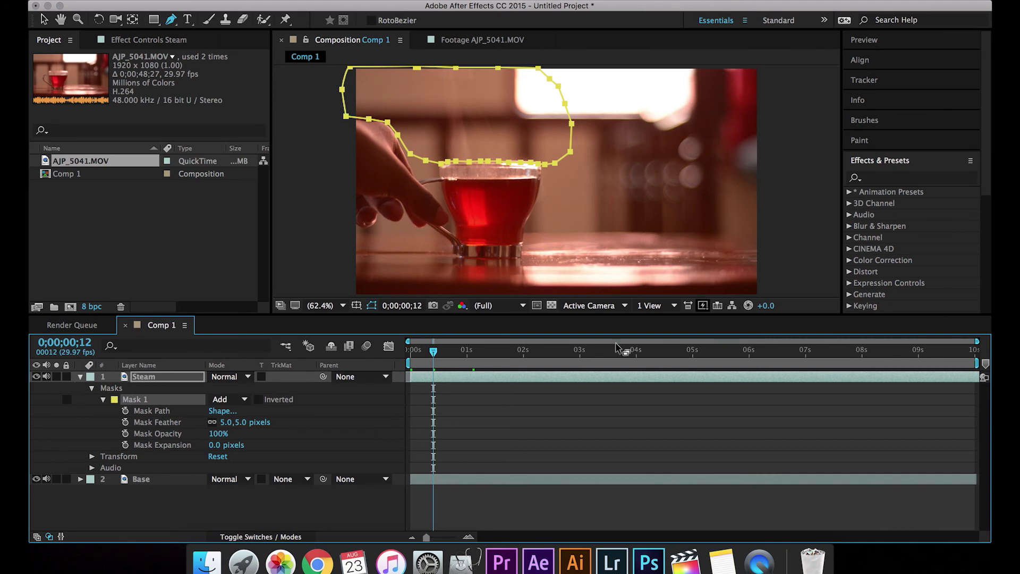
left_click(80, 377)
left_click_drag(433, 353, 354, 361)
Add Comp 1 to the Render Queue with QuickTime output and preview Cinemagraph Final.mov.
left_click(154, 1)
mouse_move(189, 191)
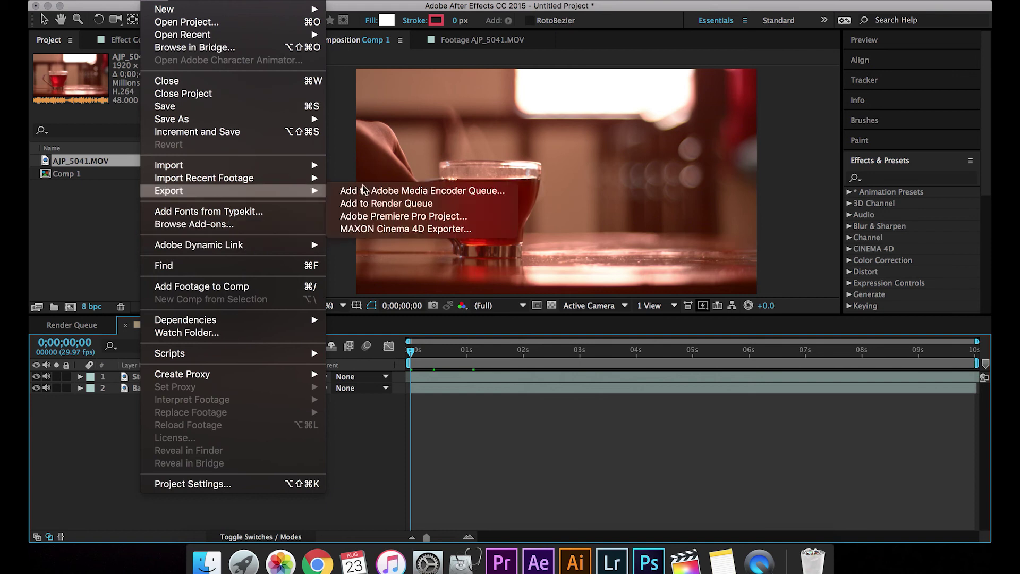
left_click(436, 205)
left_click(143, 416)
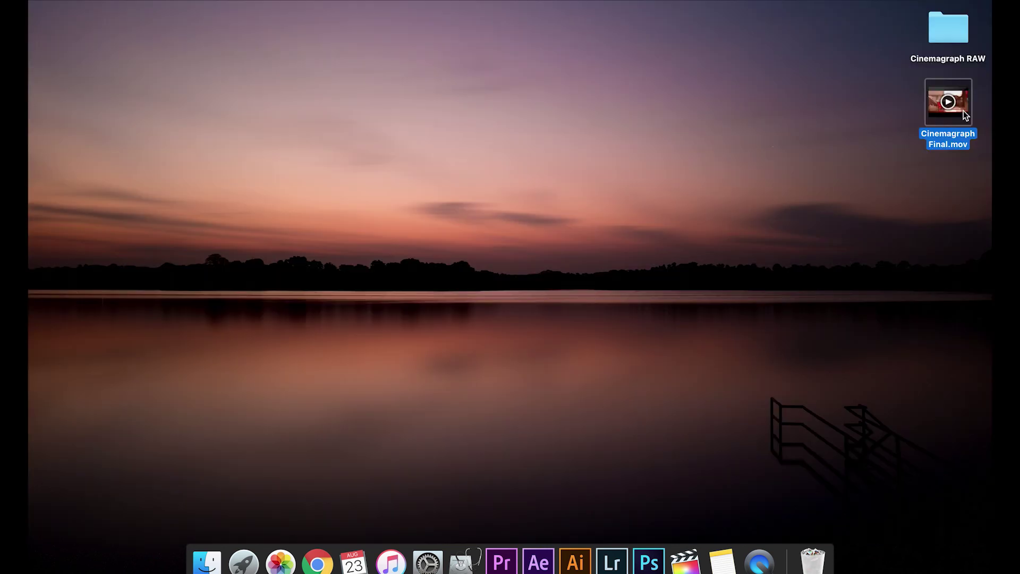
key("space")
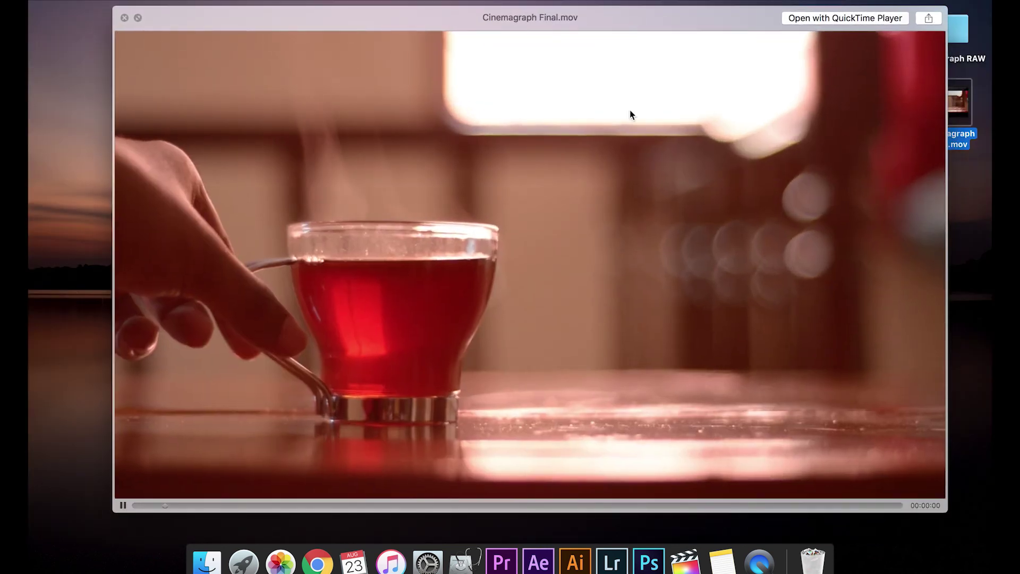